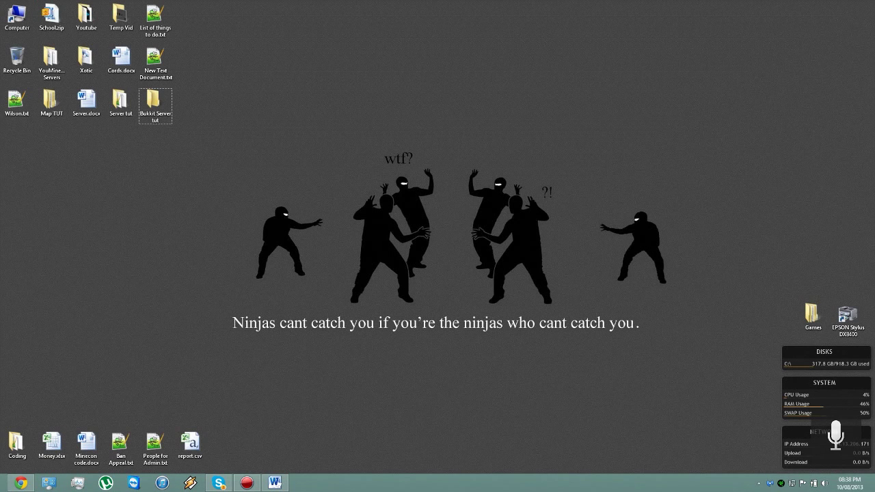
# Step: Review the server tutorial outline in the open Server.docx in Word, and minimize the document
pyautogui.moveTo(275, 484)
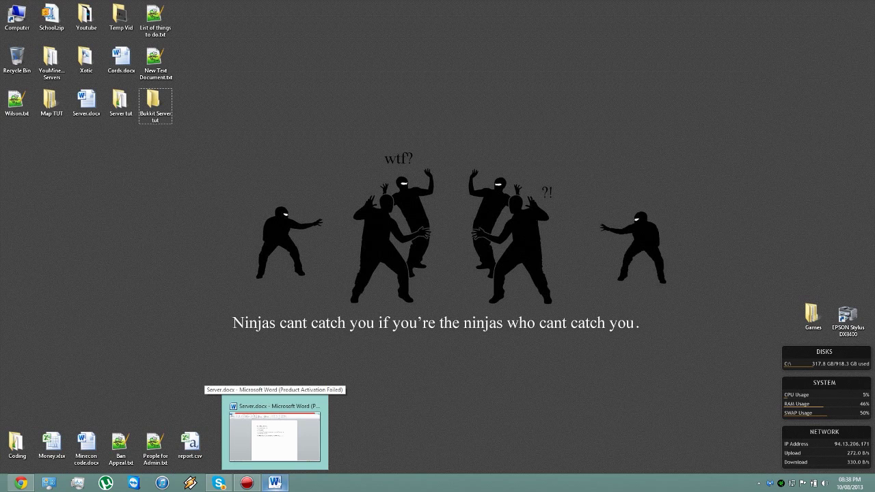
pyautogui.click(275, 433)
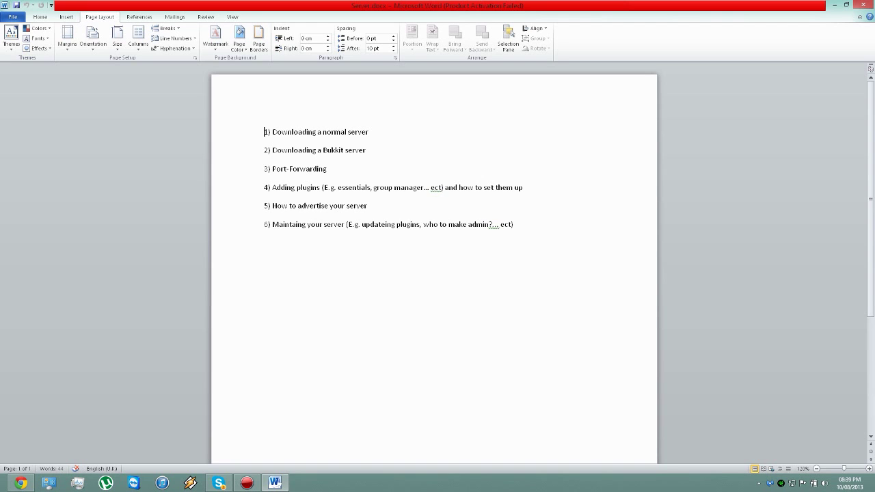
pyautogui.click(835, 5)
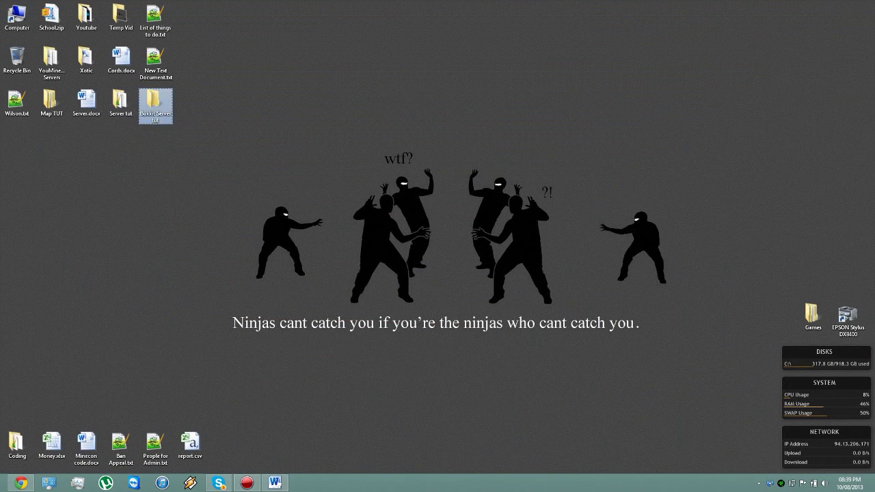
# Step: Open the Bukkit Server tut folder on the desktop, and load the Bukkit wiki's "Setting up a server" page in Chrome
pyautogui.doubleClick(156, 103)
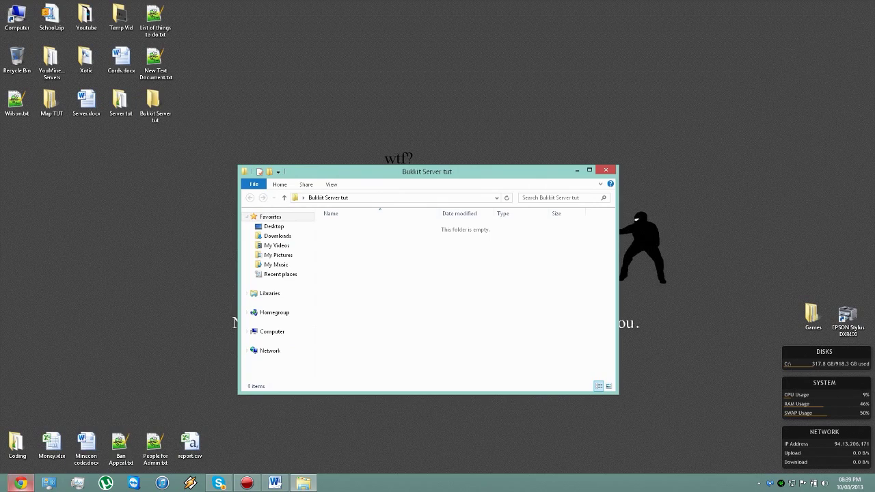
pyautogui.click(21, 484)
pyautogui.write('Bukkit')
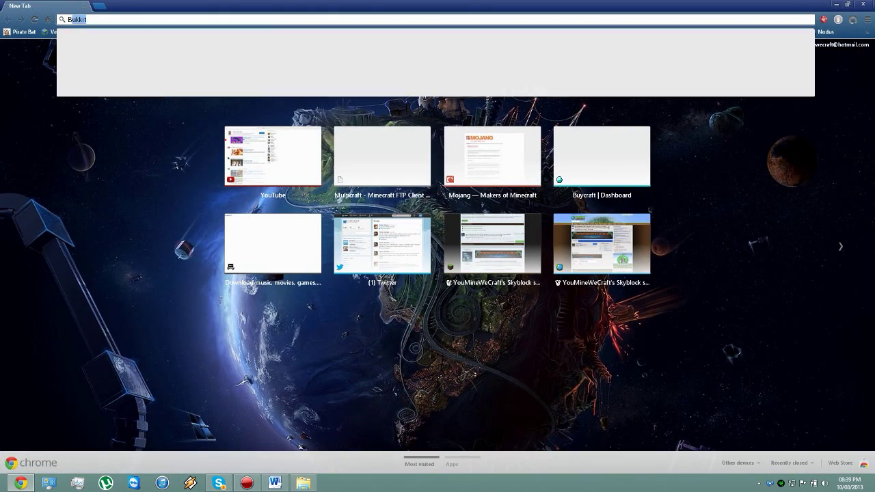
pyautogui.write('bukkit')
pyautogui.press('Return')
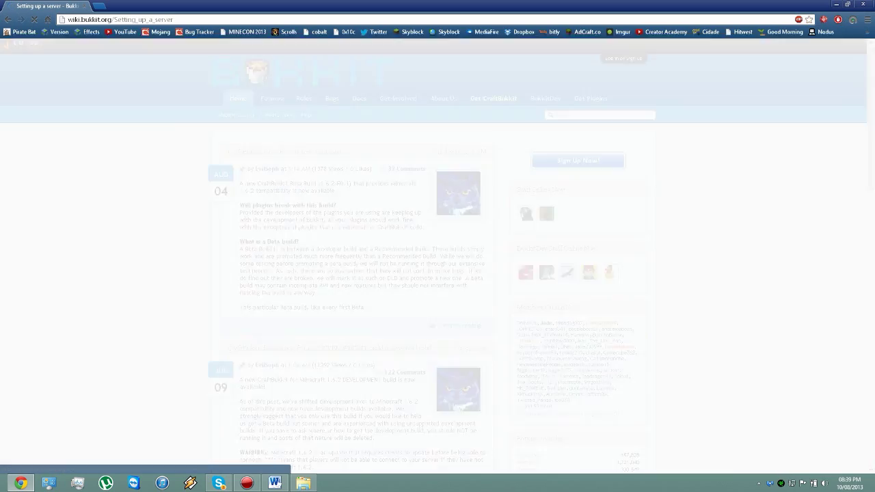
# Step: Download the CraftBukkit Recommended Build linked in the wiki's Windows instructions, and keep the flagged jar file
pyautogui.scroll(-5, 438, 255)
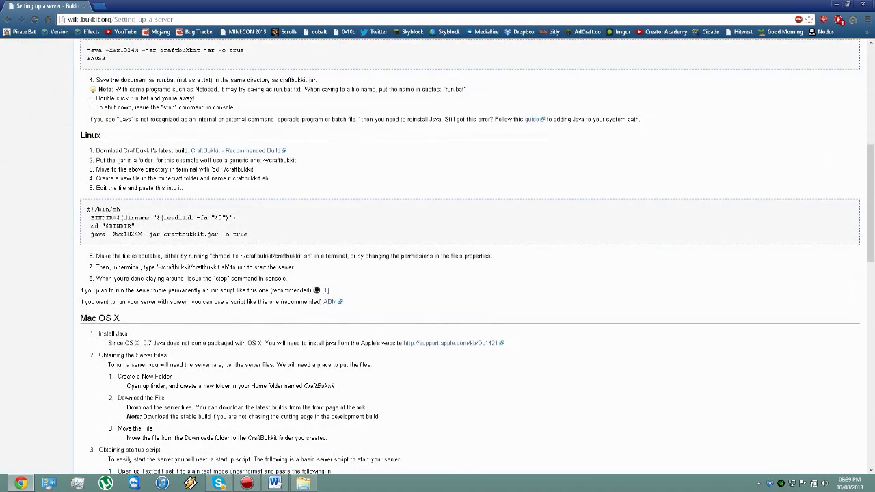
pyautogui.scroll(3, 438, 273)
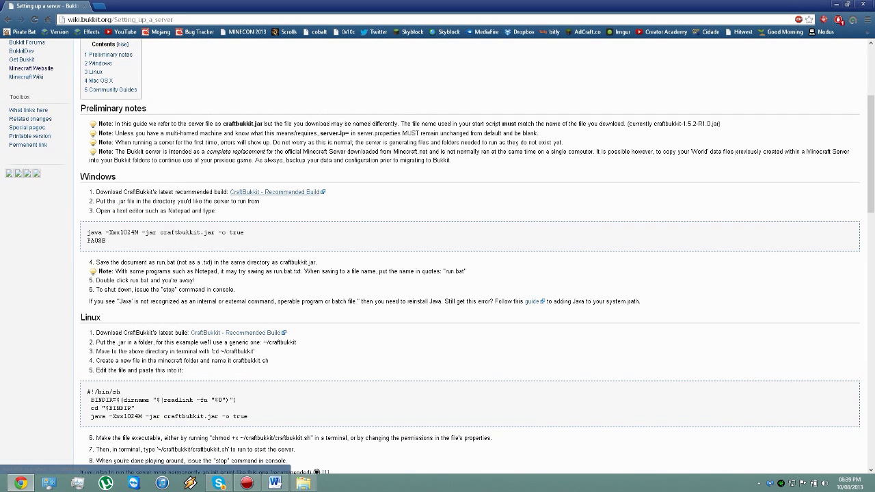
pyautogui.click(274, 192)
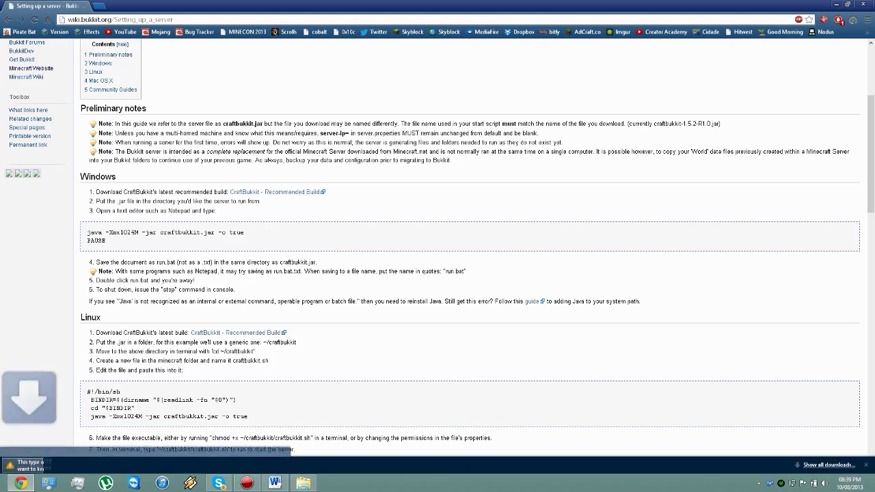
pyautogui.moveTo(435, 6); pyautogui.dragTo(650, 63)
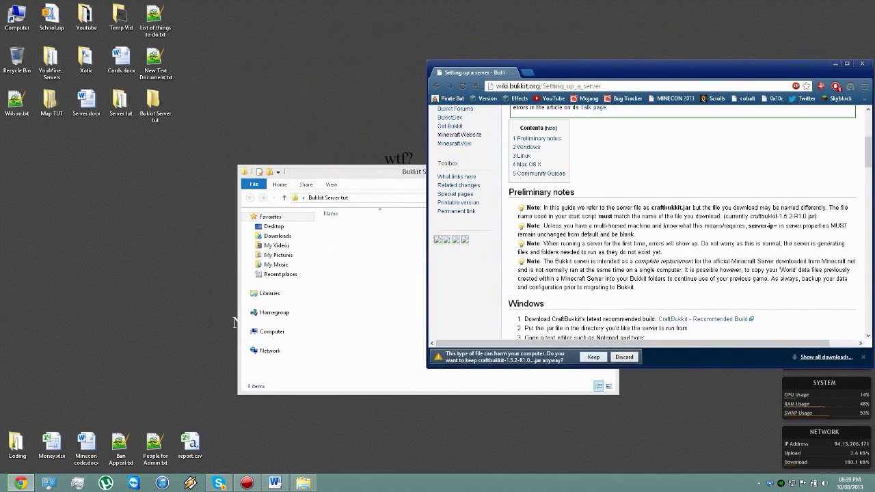
pyautogui.click(593, 357)
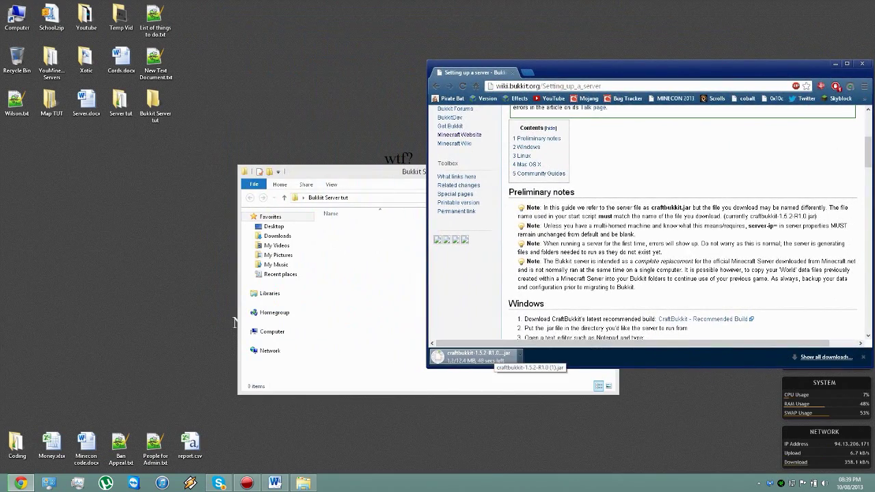
# Step: Create a new text document in the Bukkit Server tut folder and name it Start.bat, accepting the extension change
pyautogui.moveTo(328, 171); pyautogui.dragTo(140, 162)
pyautogui.rightClick(165, 305)
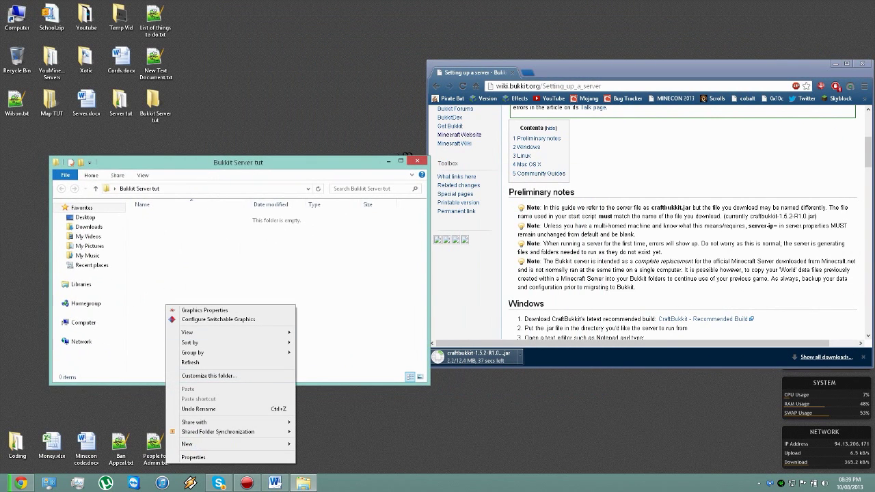
pyautogui.moveTo(188, 444)
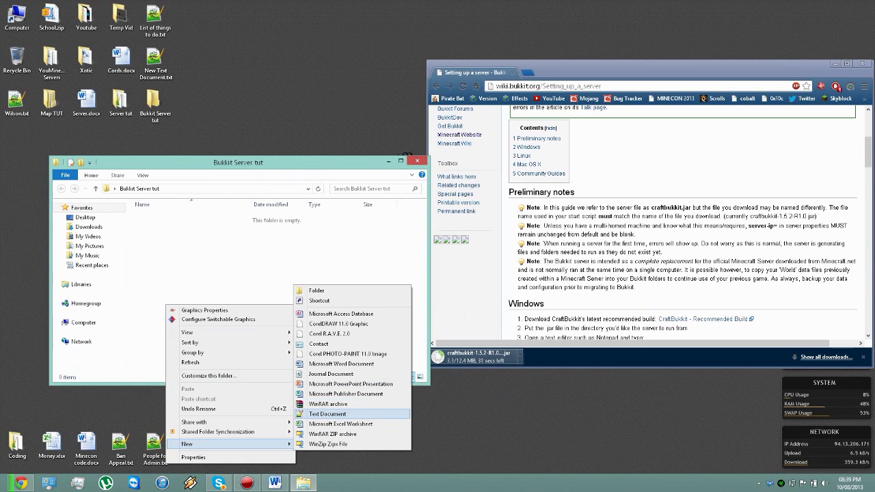
pyautogui.click(327, 414)
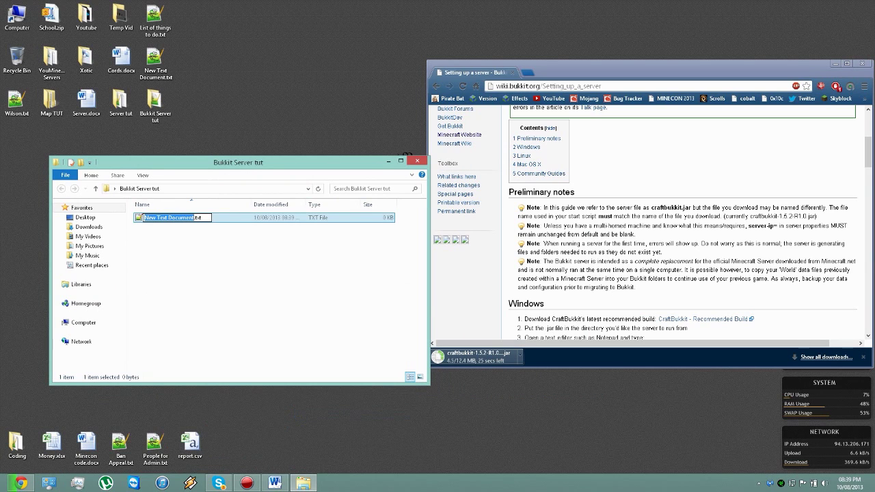
pyautogui.write('Start')
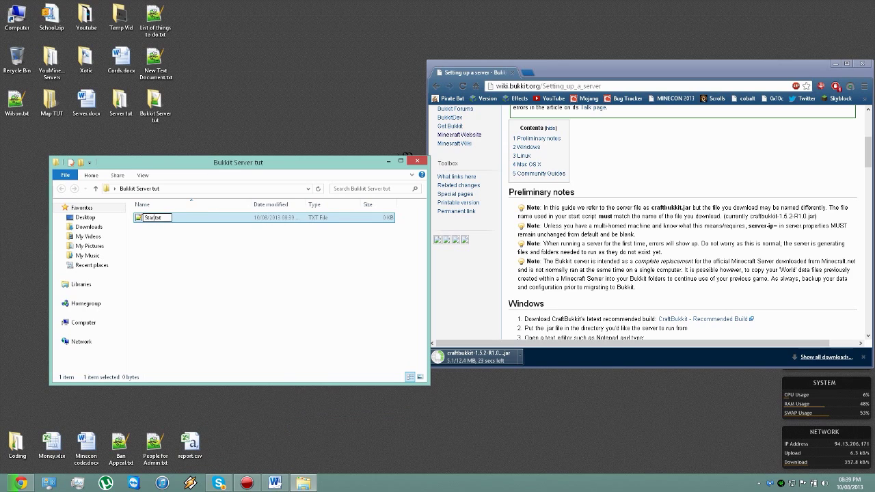
pyautogui.press('BackSpace')
pyautogui.press('BackSpace')
pyautogui.press('BackSpace')
pyautogui.write('bat')
pyautogui.press('Return')
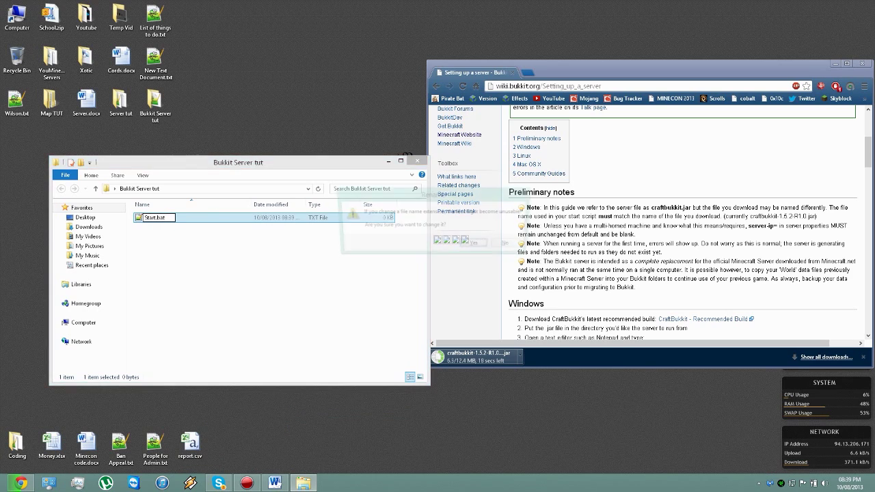
pyautogui.press('Return')
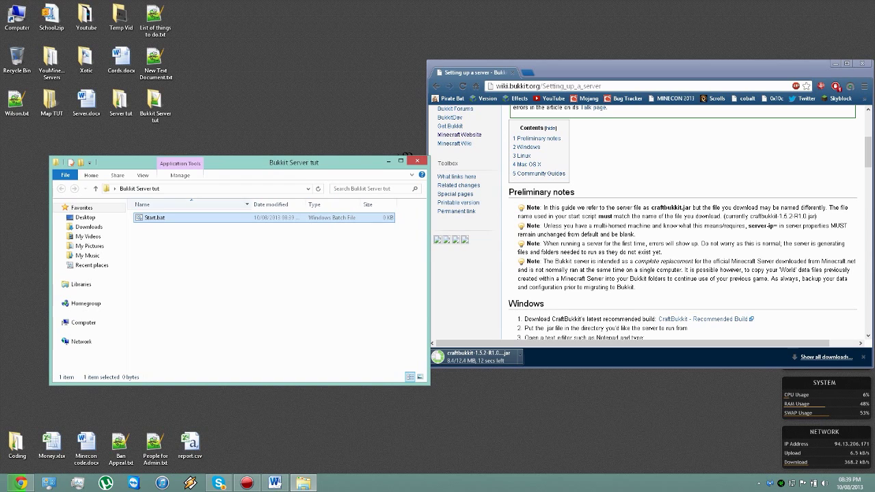
# Step: Make sure "Hide extensions for known file types" is unchecked in Folder Options, and apply the setting
pyautogui.click(142, 175)
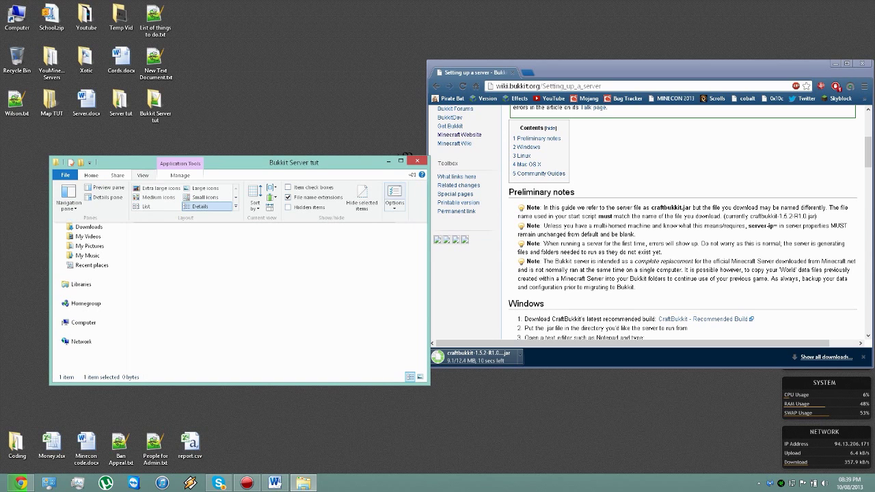
pyautogui.click(394, 193)
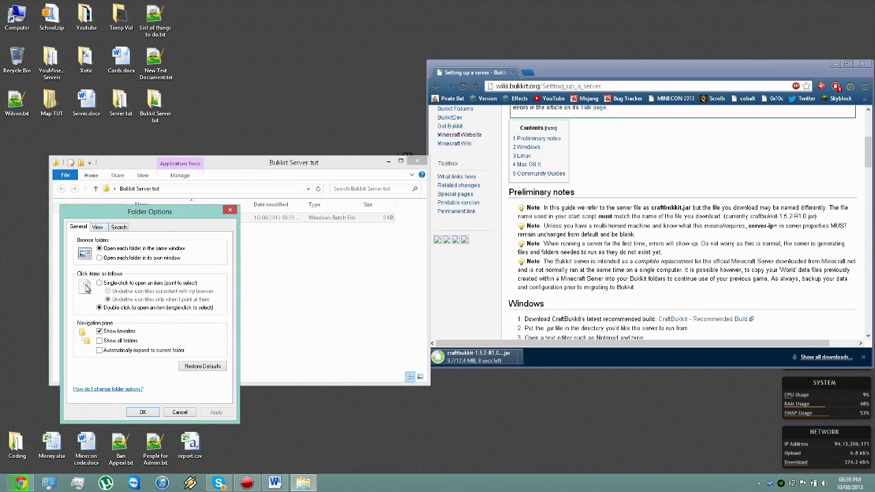
pyautogui.hotkey('ctrl', 'Tab')
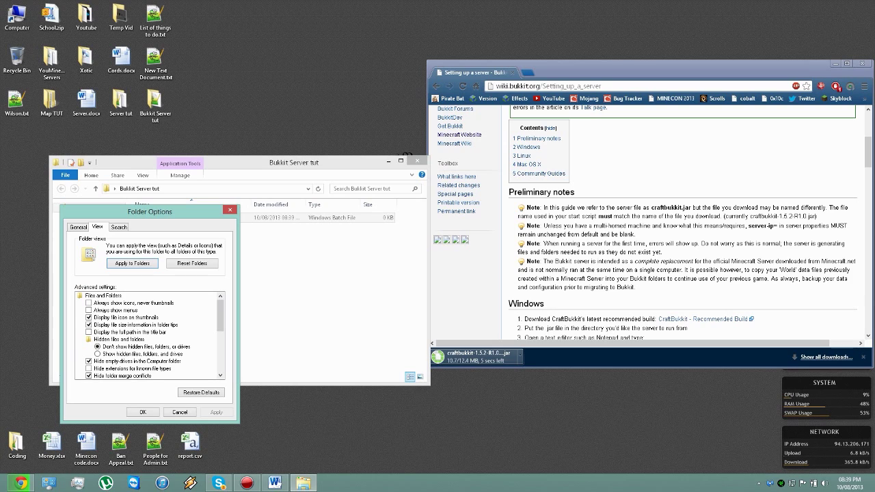
pyautogui.click(88, 368)
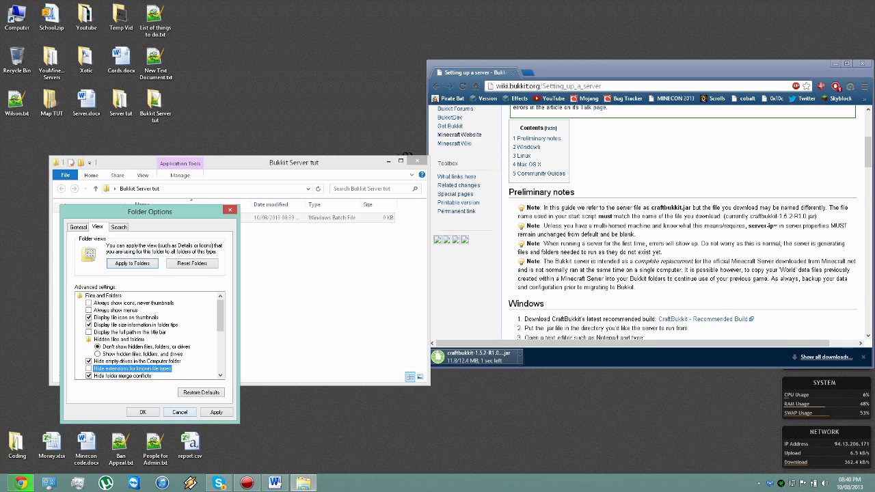
pyautogui.hotkey('alt', 'a')
pyautogui.press('Return')
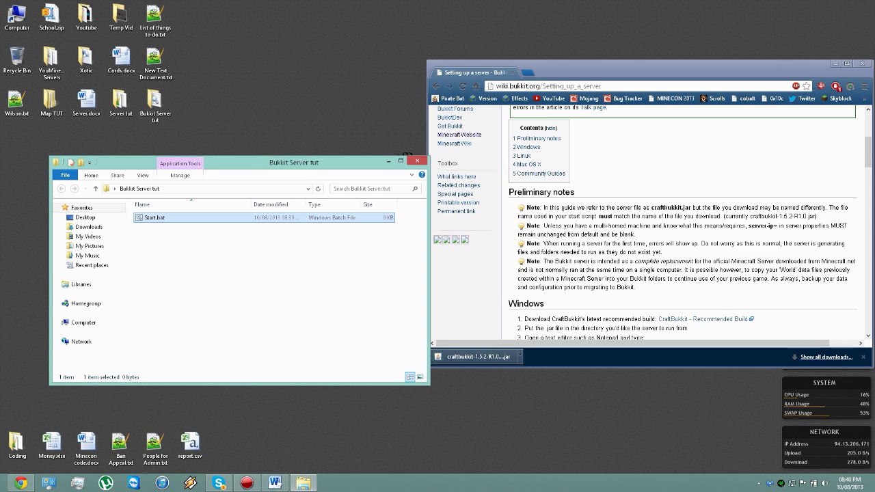
# Step: Put the downloaded CraftBukkit jar into the Bukkit Server tut folder and rename it craftbukkit.jar
pyautogui.moveTo(477, 356); pyautogui.dragTo(249, 286)
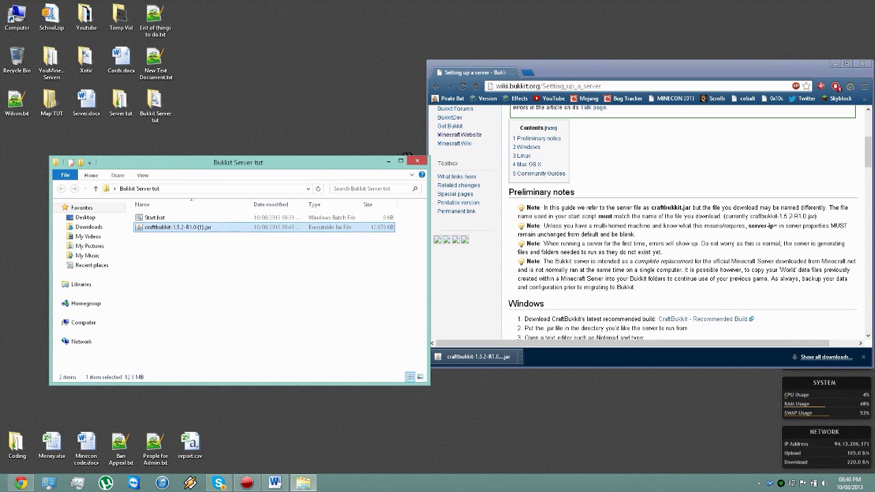
pyautogui.press('F2')
pyautogui.press('BackSpace')
pyautogui.press('BackSpace')
pyautogui.press('BackSpace')
pyautogui.press('BackSpace')
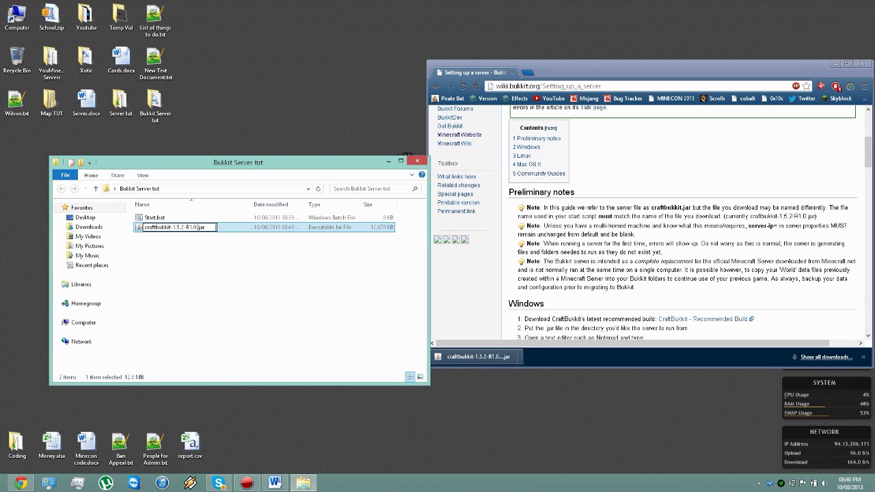
pyautogui.press('BackSpace')
pyautogui.write('.')
pyautogui.moveTo(197, 227); pyautogui.dragTo(170, 227)
pyautogui.press('BackSpace')
pyautogui.press('Return')
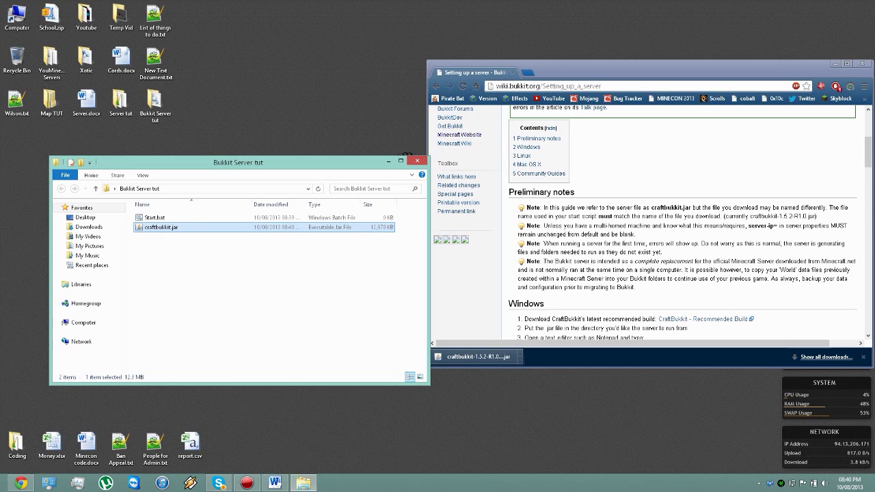
# Step: Copy the two-line Windows startup script, ending in PAUSE, from the Bukkit wiki page in Chrome
pyautogui.click(279, 267)
pyautogui.hotkey('alt', 'Tab')
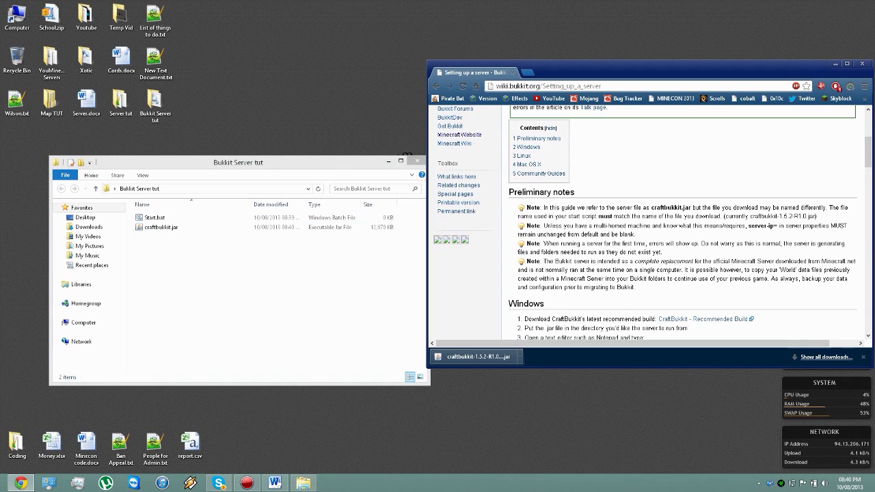
pyautogui.scroll(-2, 649, 222)
pyautogui.scroll(-1, 650, 223)
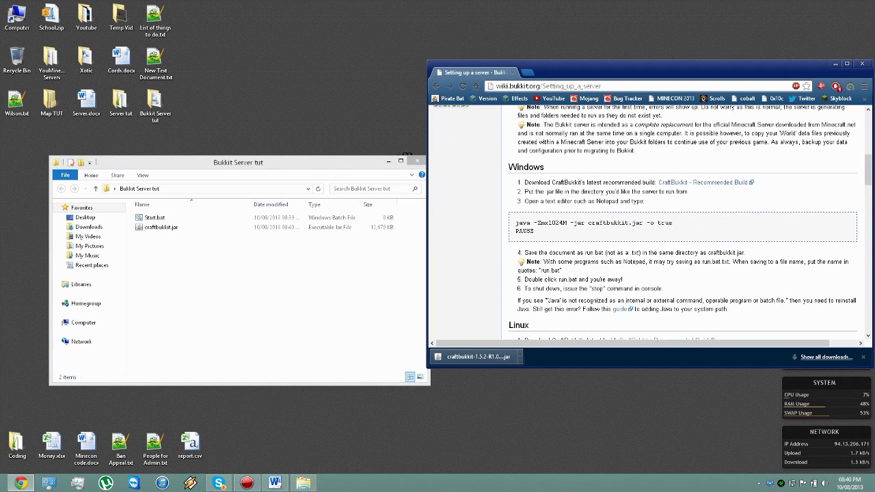
pyautogui.press('Down')
pyautogui.press('Down')
pyautogui.moveTo(515, 178); pyautogui.dragTo(534, 186)
pyautogui.hotkey('ctrl', 'c')
# Step: Look over the Linux and Mac OS X setup instructions on the wiki page, and return to the Windows section
pyautogui.scroll(-2, 648, 223)
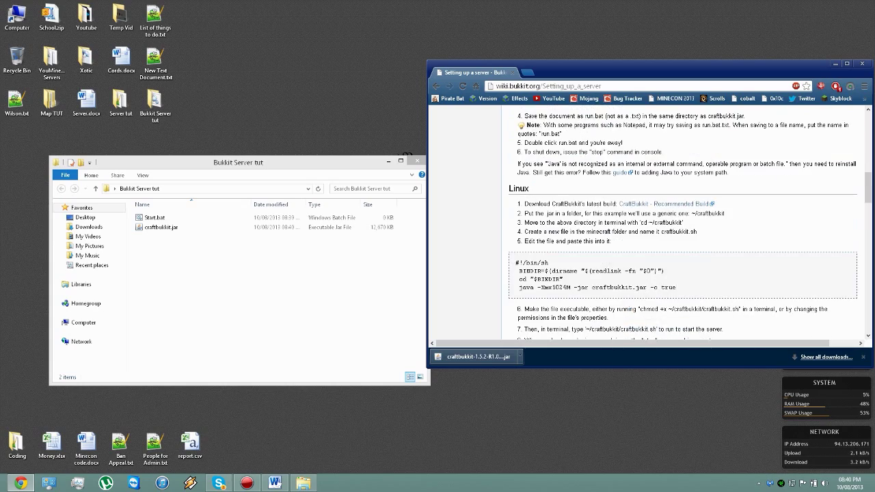
pyautogui.press('Down')
pyautogui.press('Down')
pyautogui.press('Down')
pyautogui.press('Down')
pyautogui.press('Down')
pyautogui.press('Down')
pyautogui.press('Down')
pyautogui.press('Down')
pyautogui.press('Down')
pyautogui.press('Down')
pyautogui.press('Down')
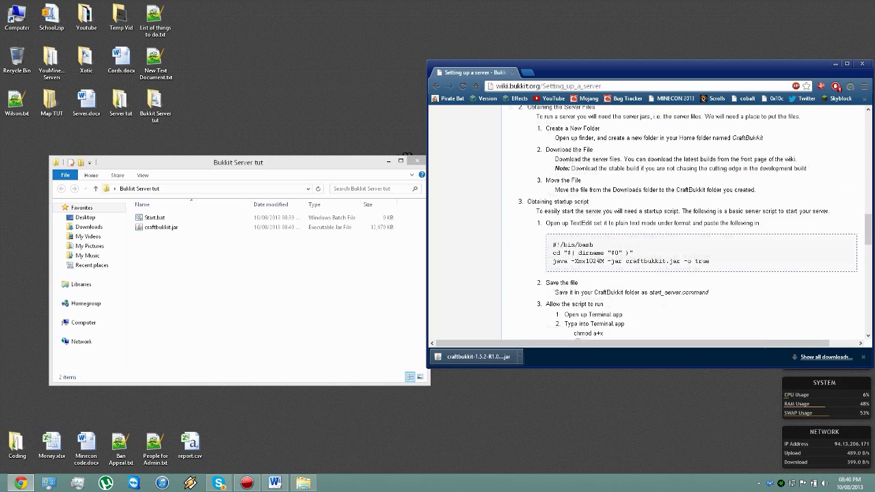
pyautogui.scroll(9, 649, 222)
pyautogui.press('Up')
pyautogui.press('Up')
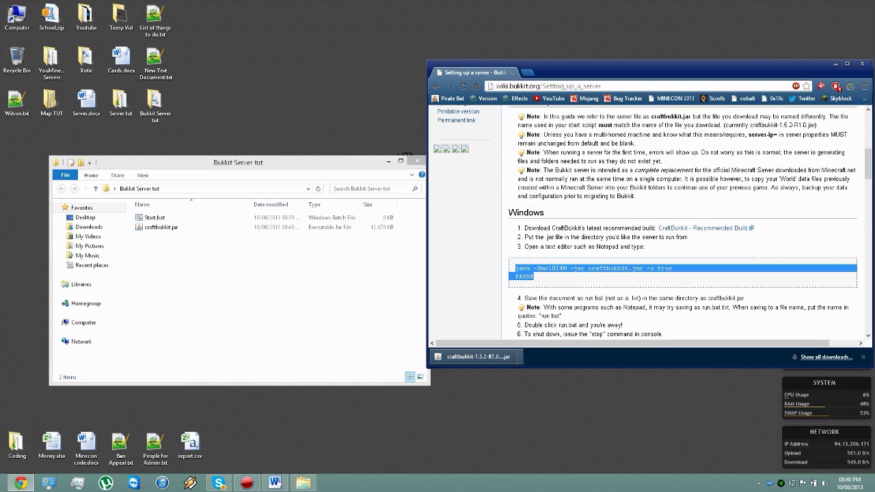
# Step: Open Start.bat for editing in Notepad and paste in "java -Xmx1024M -jar craftbukkit.jar -o true" followed by PAUSE
pyautogui.rightClick(156, 218)
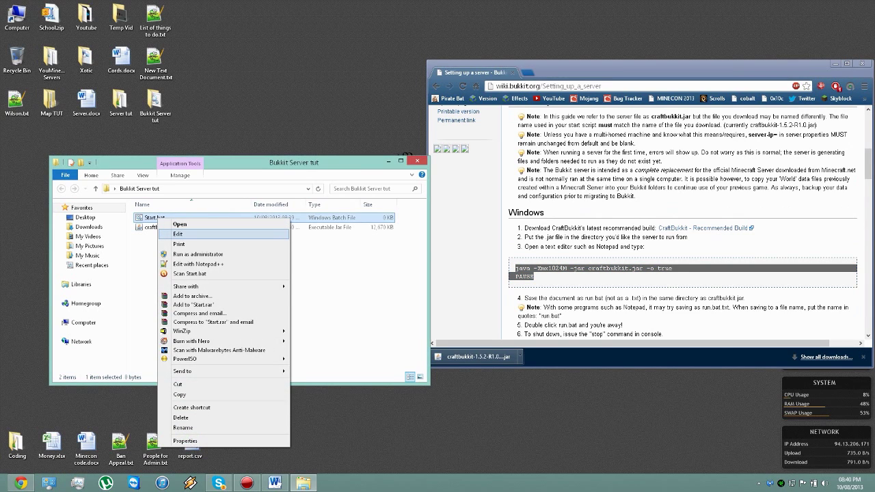
pyautogui.click(178, 233)
pyautogui.hotkey('ctrl', 'v')
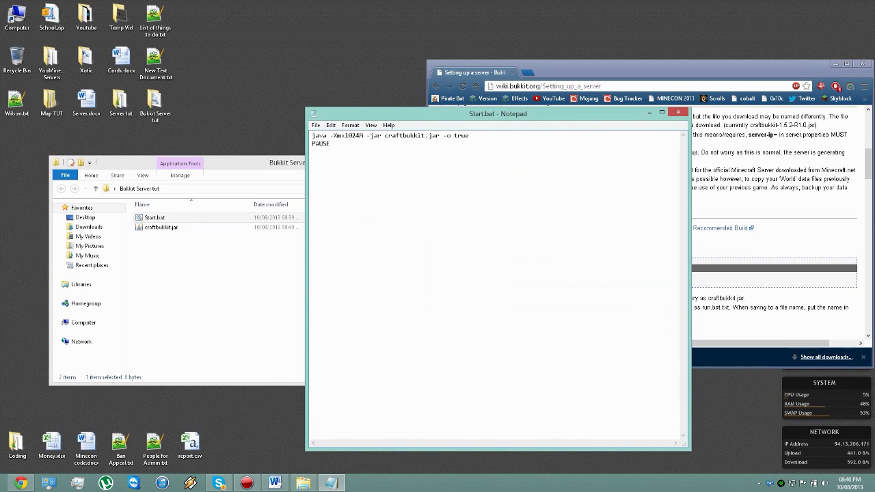
# Step: Compare the jar name in the Start.bat script with the CraftBukkit jar's file name in the folder
pyautogui.moveTo(385, 135); pyautogui.dragTo(441, 135)
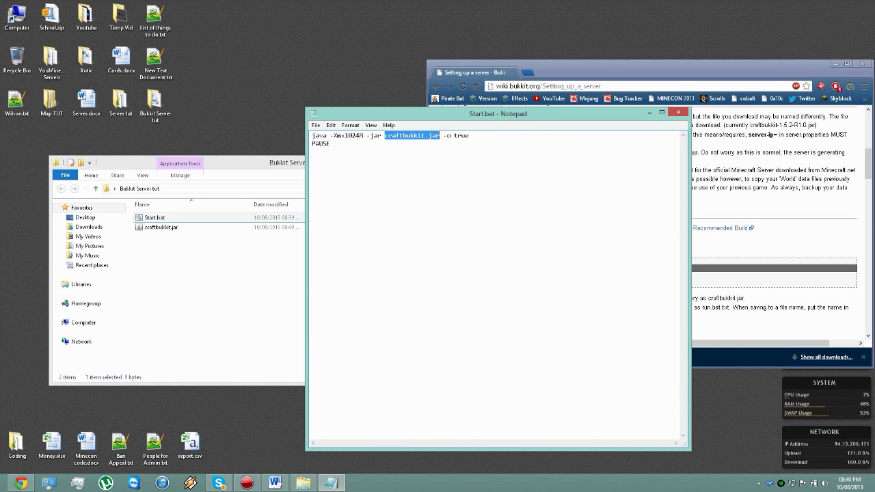
pyautogui.click(162, 227)
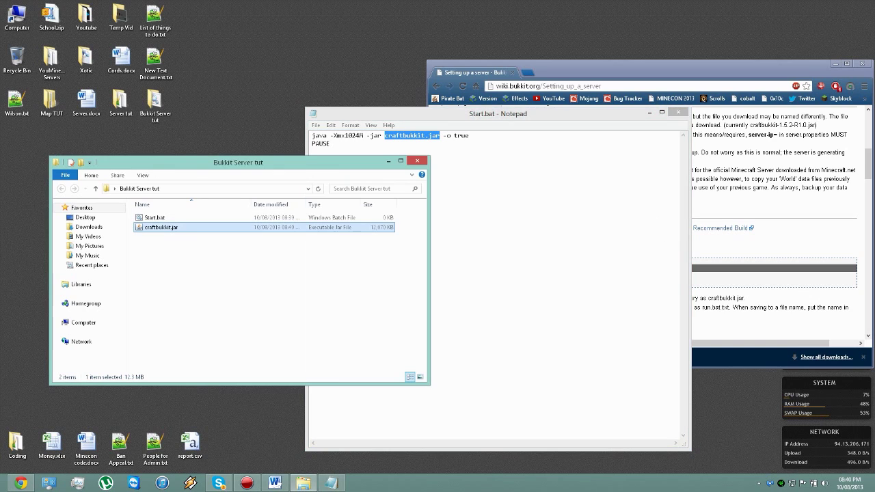
pyautogui.click(330, 144)
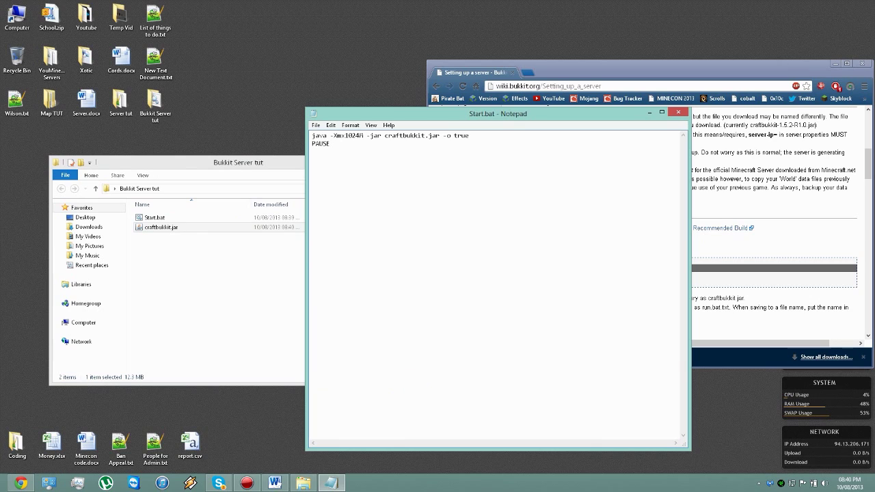
# Step: Save the startup script in Start.bat and close the file
pyautogui.moveTo(330, 136); pyautogui.dragTo(363, 135)
pyautogui.click(345, 136)
pyautogui.click(677, 112)
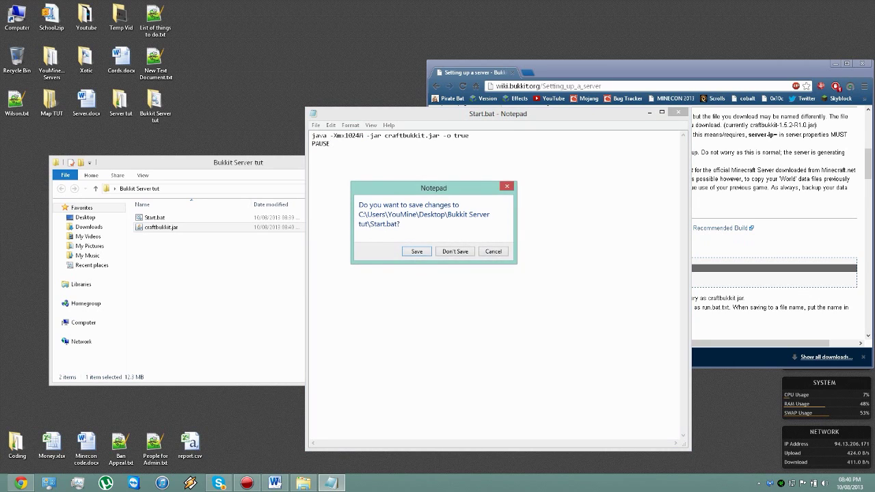
pyautogui.click(416, 251)
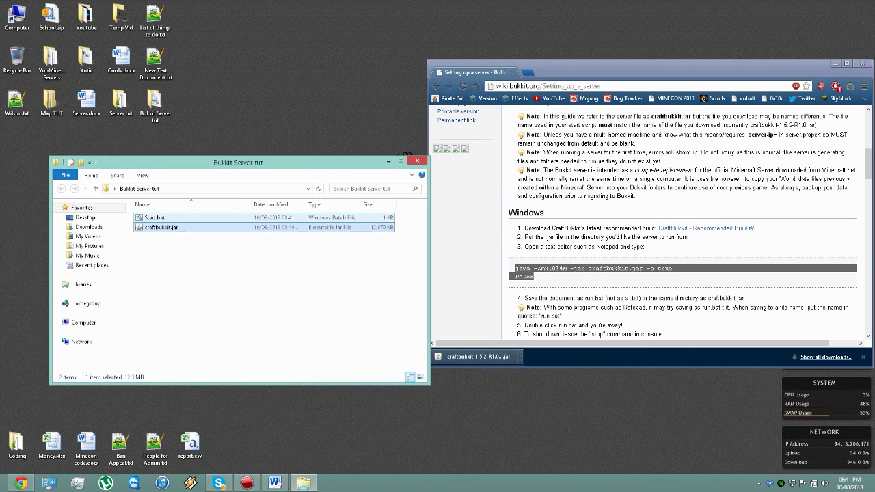
# Step: Launch the server by running Start.bat, and arrange the desktop with only the console and the server folder side by side
pyautogui.doubleClick(155, 217)
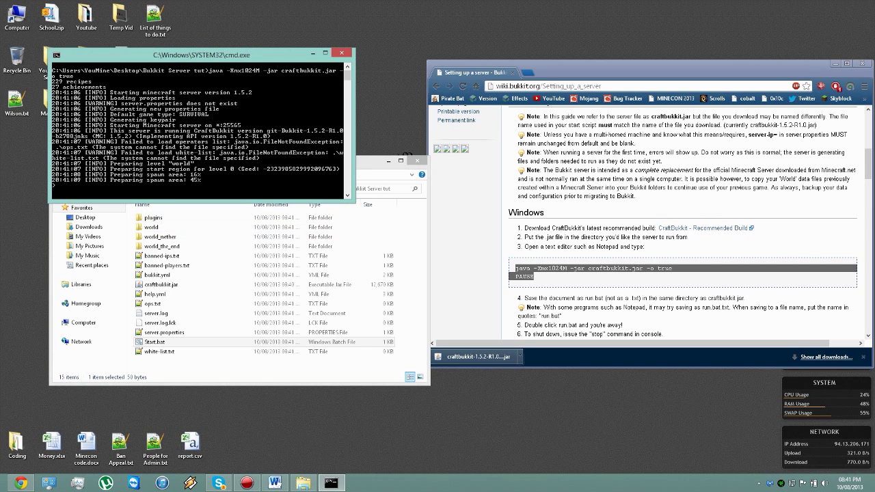
pyautogui.click(862, 63)
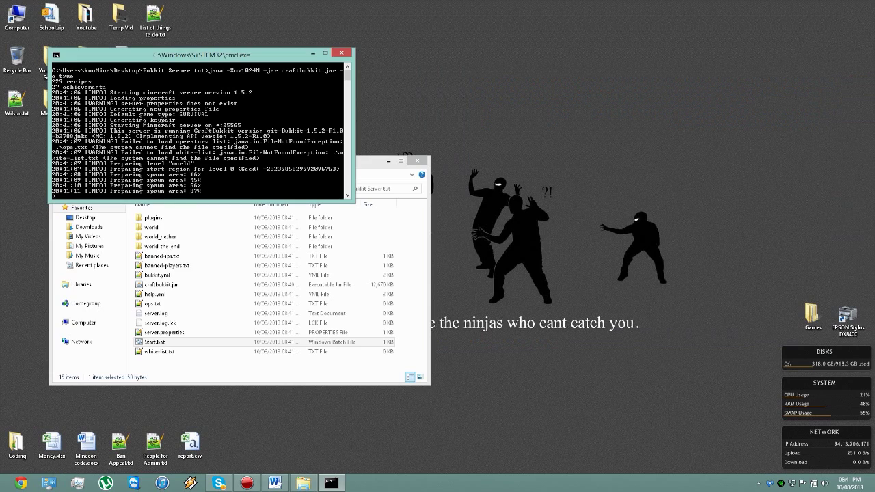
pyautogui.moveTo(373, 160); pyautogui.dragTo(710, 94)
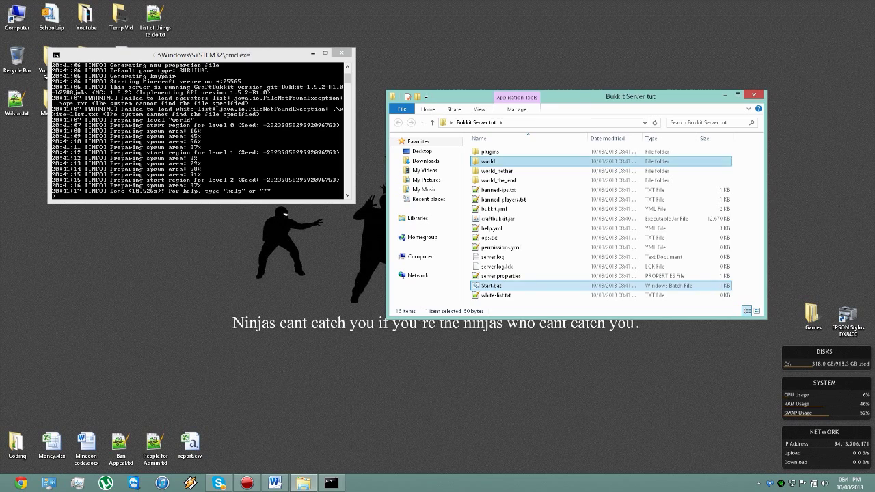
# Step: Look over the generated world, world_nether and world_the_end folders in the server folder
pyautogui.click(509, 161)
pyautogui.click(523, 171)
pyautogui.click(523, 180)
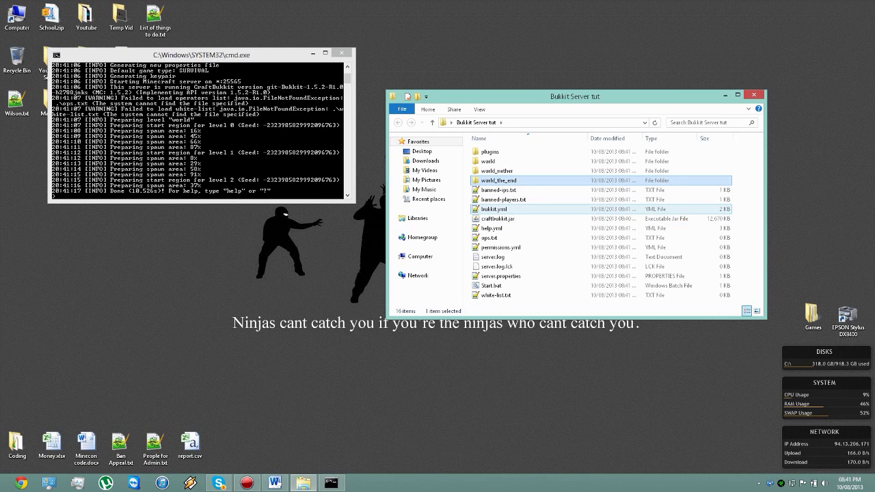
# Step: Open bukkit.yml in Notepad++, examine its settings, spawn limits and database sections, and close it without editing
pyautogui.doubleClick(494, 209)
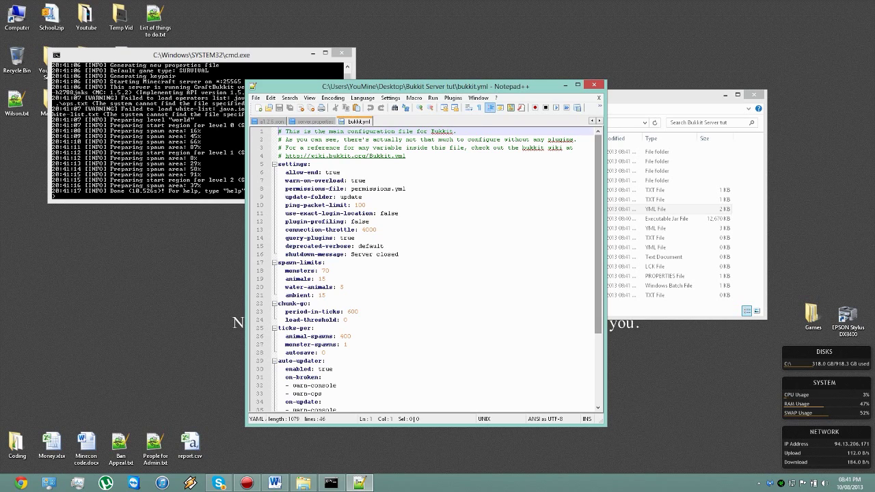
pyautogui.scroll(-4, 424, 270)
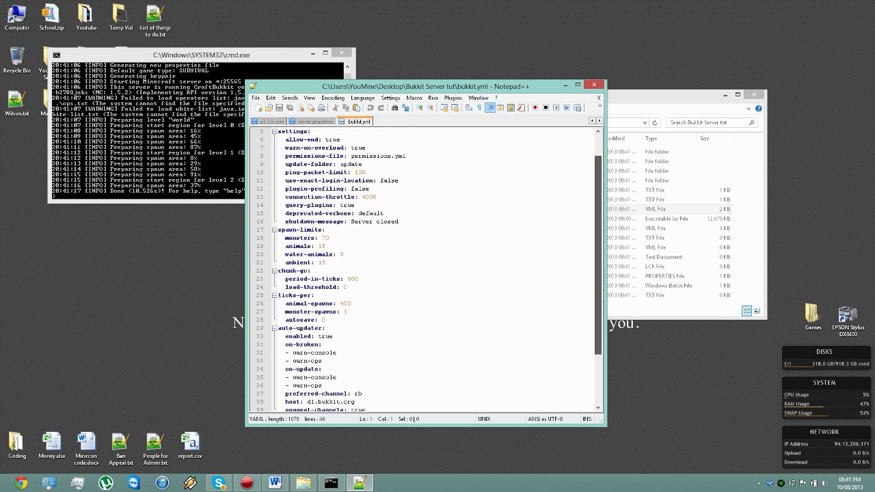
pyautogui.scroll(2, 424, 270)
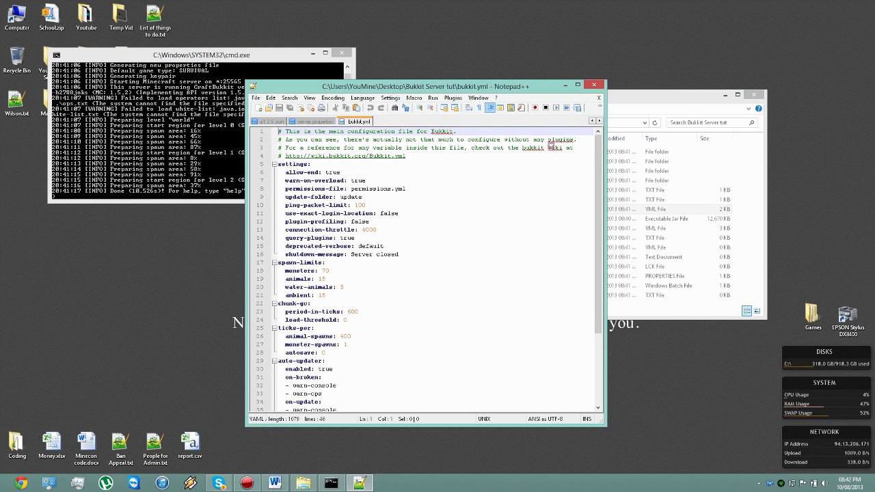
pyautogui.scroll(-2, 525, 153)
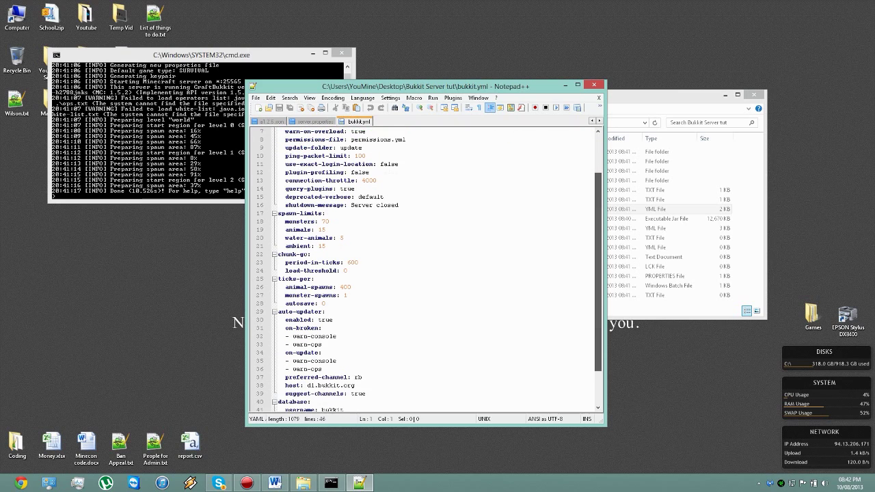
pyautogui.scroll(-2, 424, 270)
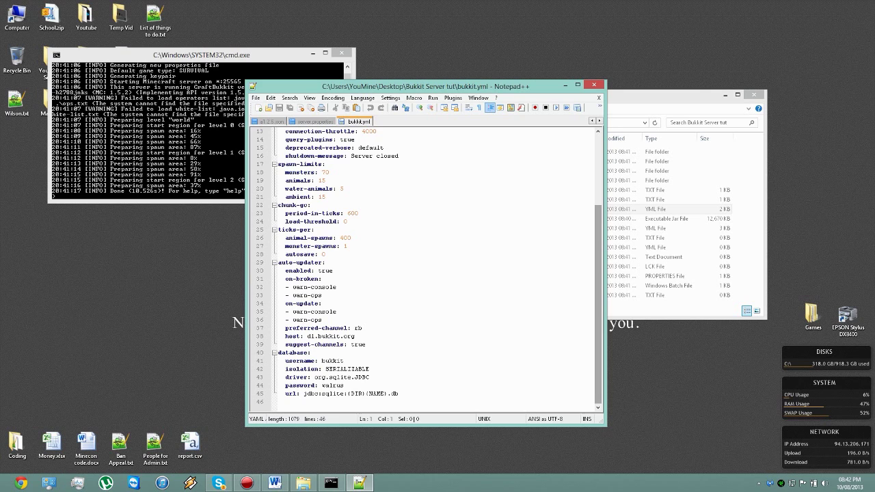
pyautogui.scroll(4, 426, 270)
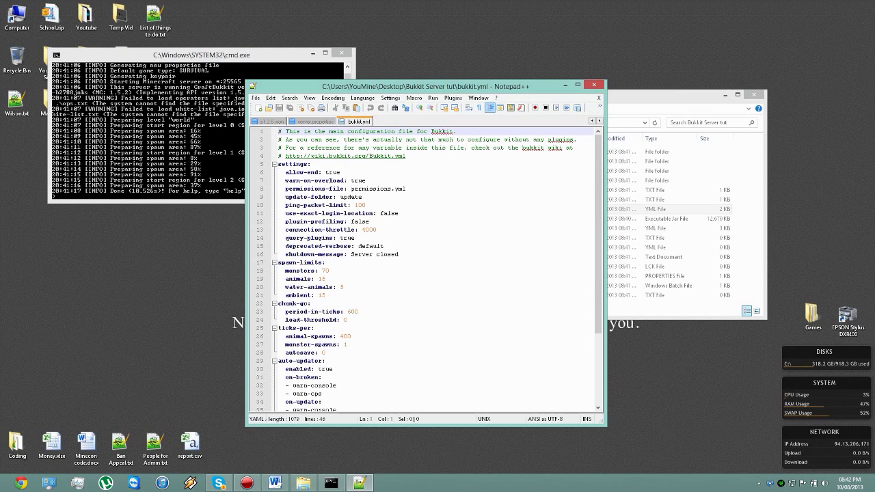
pyautogui.click(326, 279)
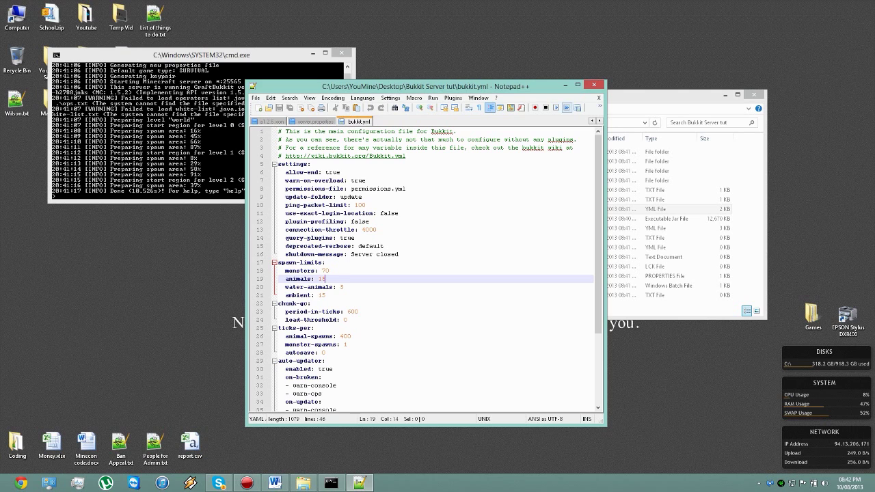
pyautogui.click(593, 84)
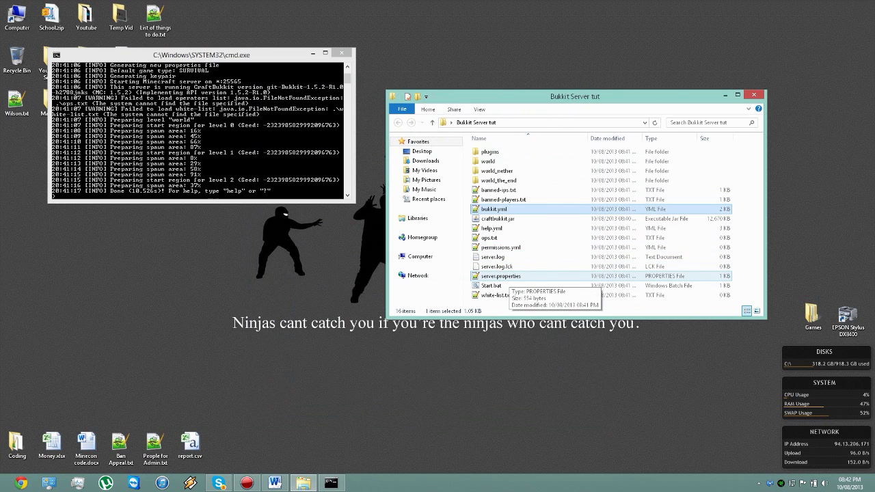
# Step: Examine the settings in server.properties and the contents of the plugins folder, and return to the server folder
pyautogui.doubleClick(502, 276)
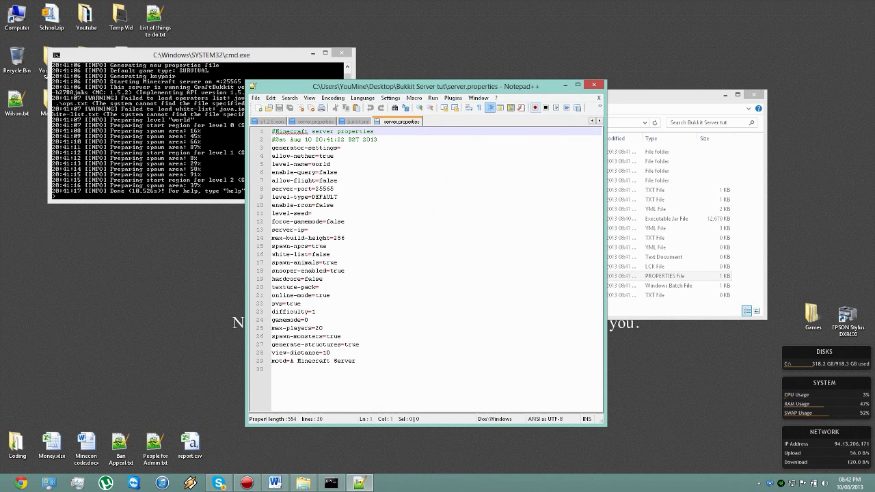
pyautogui.click(593, 85)
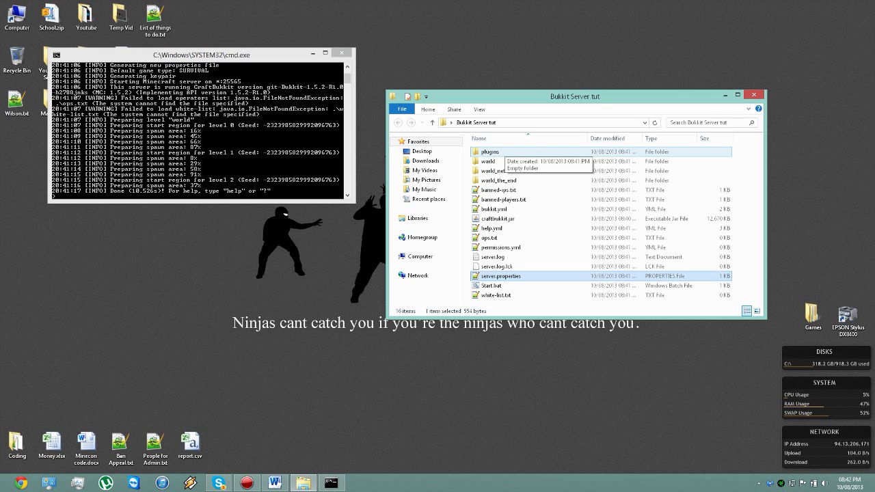
pyautogui.doubleClick(490, 152)
pyautogui.click(398, 123)
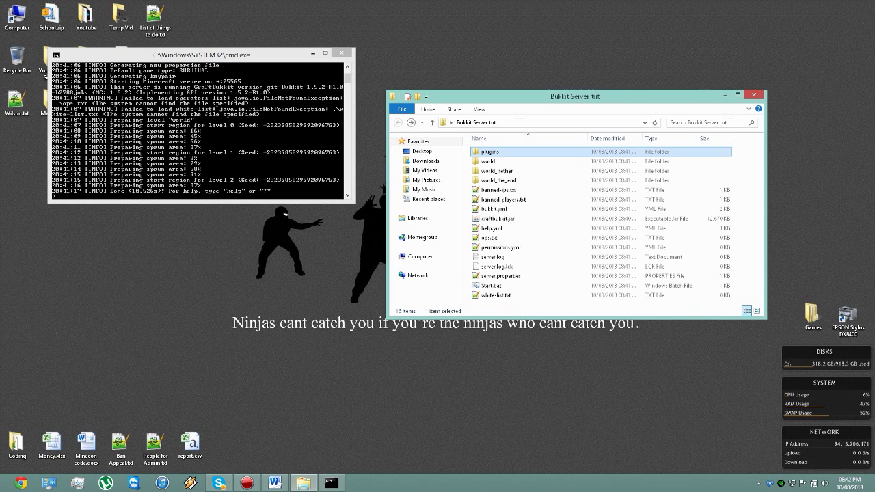
# Step: Check the list of tutorial topics in Server.docx in Word, and return to the server folder
pyautogui.click(275, 484)
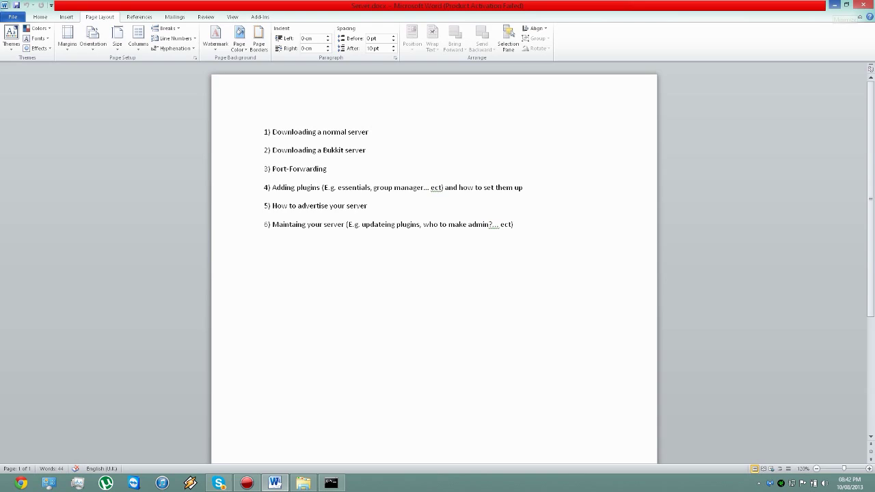
pyautogui.click(835, 4)
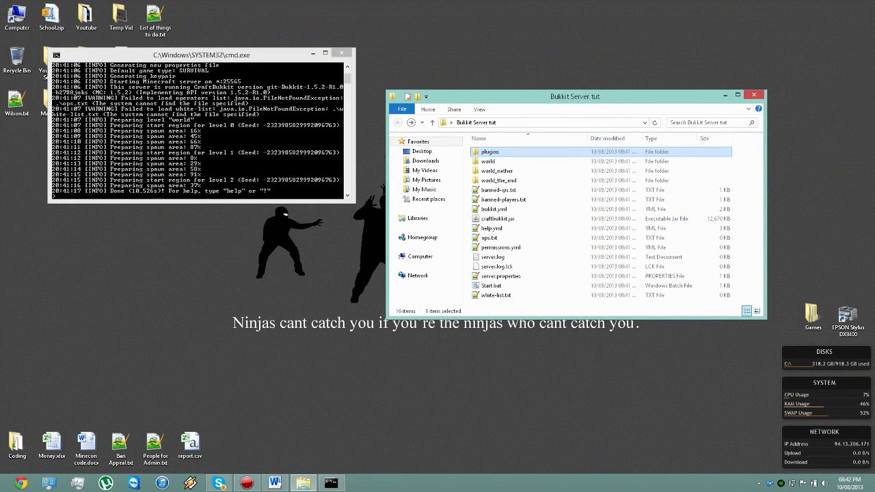
pyautogui.press('Escape')
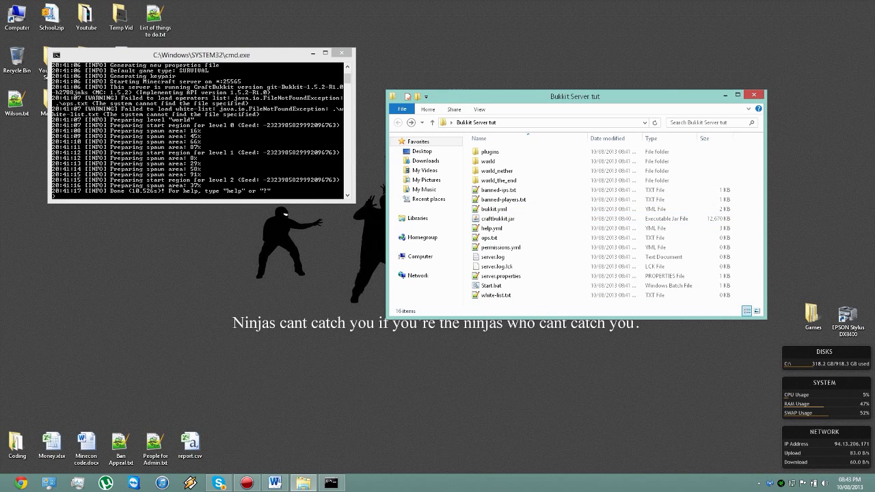
# Step: Shut down the server with the "stop" console command and close its console, and switch to the Server.docx topic list in Word
pyautogui.click(56, 196)
pyautogui.write('stop')
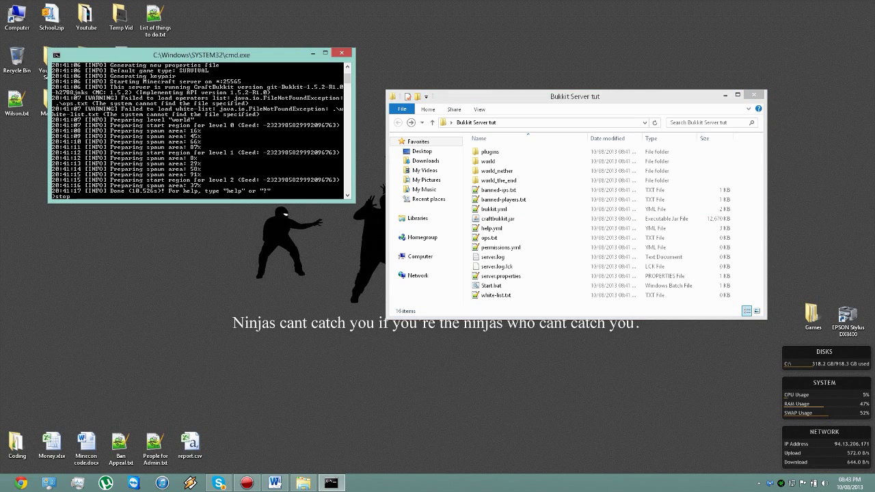
pyautogui.press('Return')
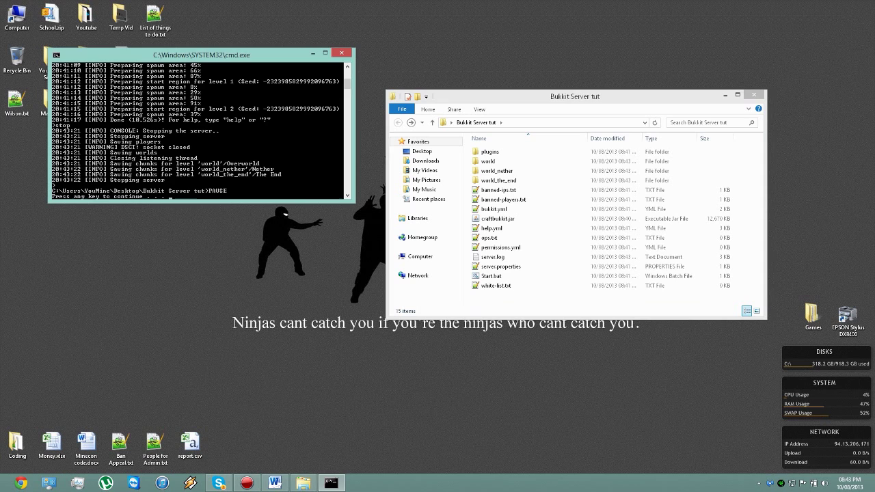
pyautogui.press('Return')
pyautogui.click(275, 483)
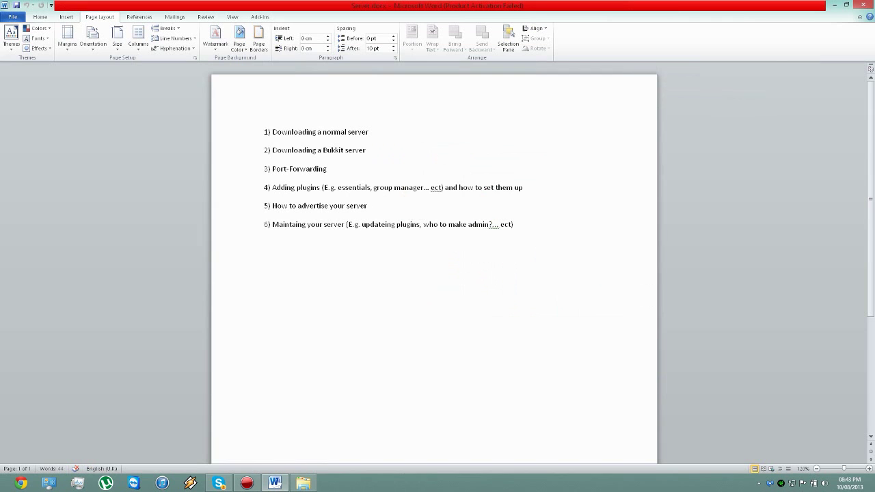